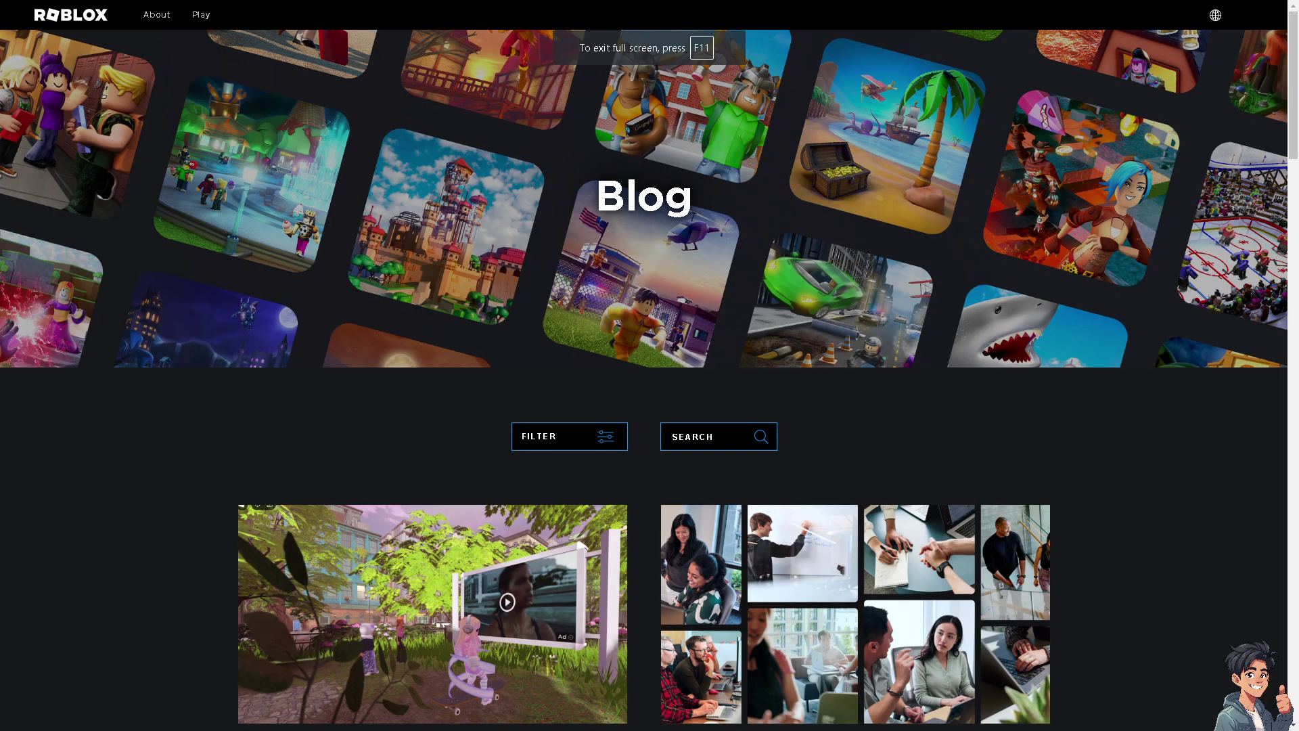
# Go from the Roblox blog to the play site, view the login form, and return to the sign-up form.
pyautogui.click(201, 19)
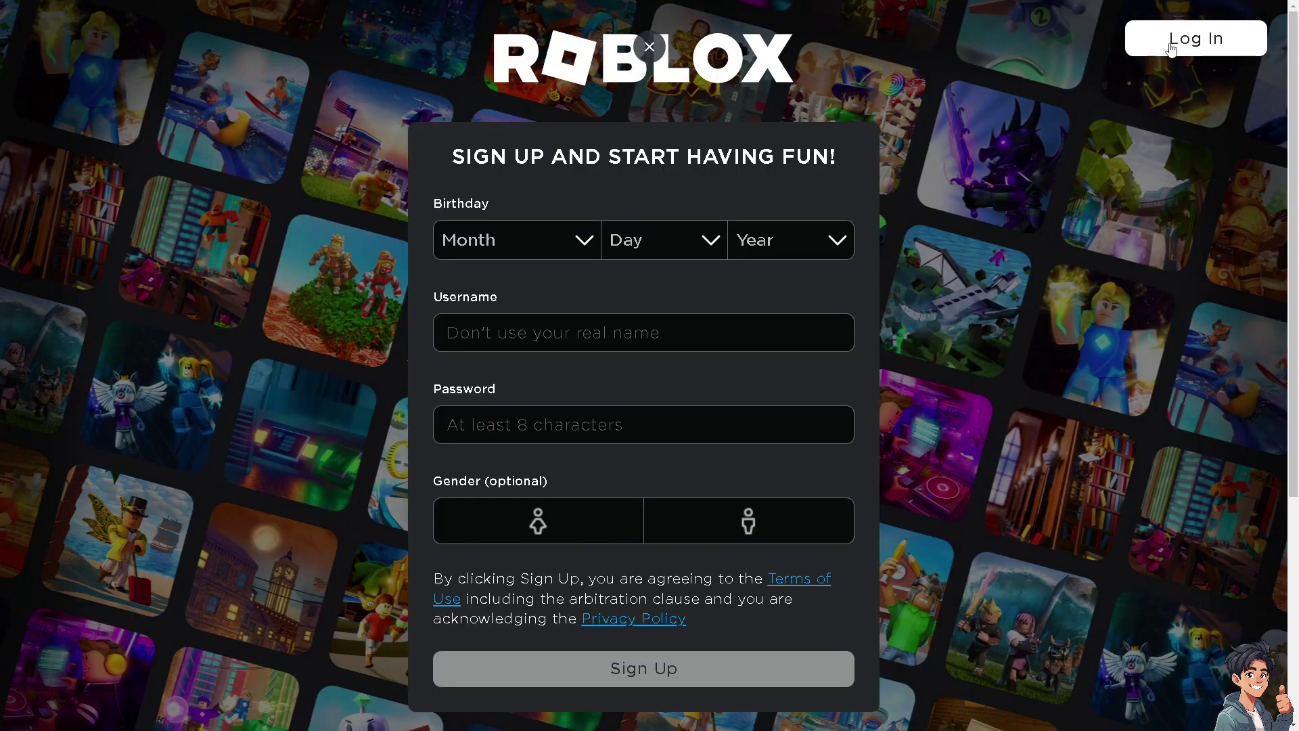
pyautogui.click(1171, 42)
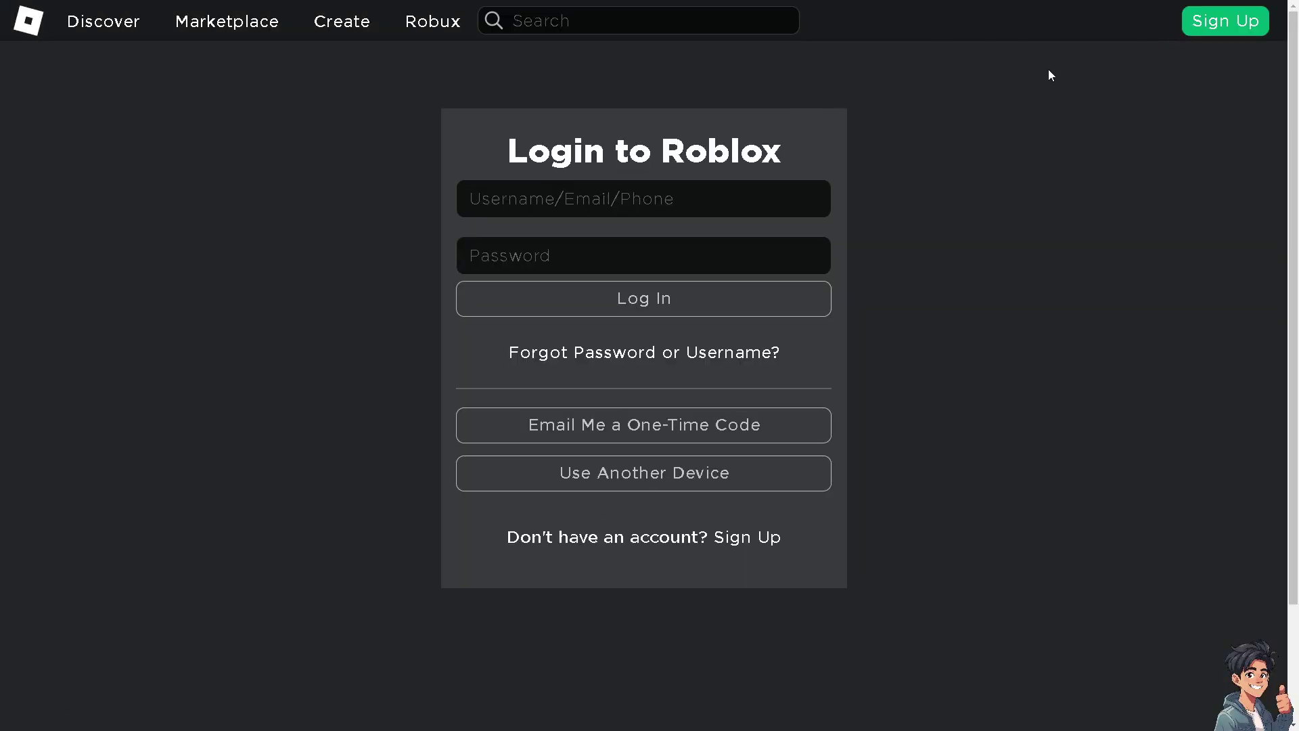
pyautogui.click(1221, 31)
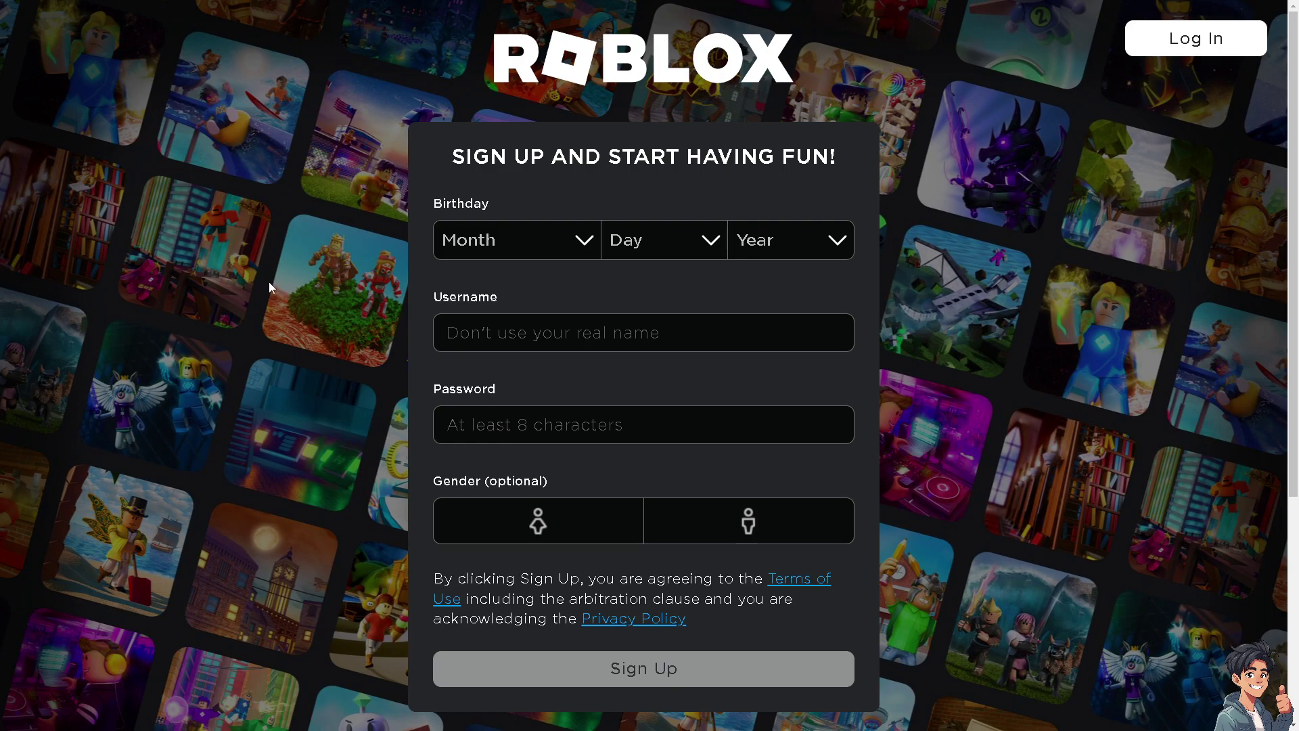
# Enter the new account's username in the sign-up form, correcting the mistyped letters.
pyautogui.click(466, 334)
pyautogui.write('Andfy')
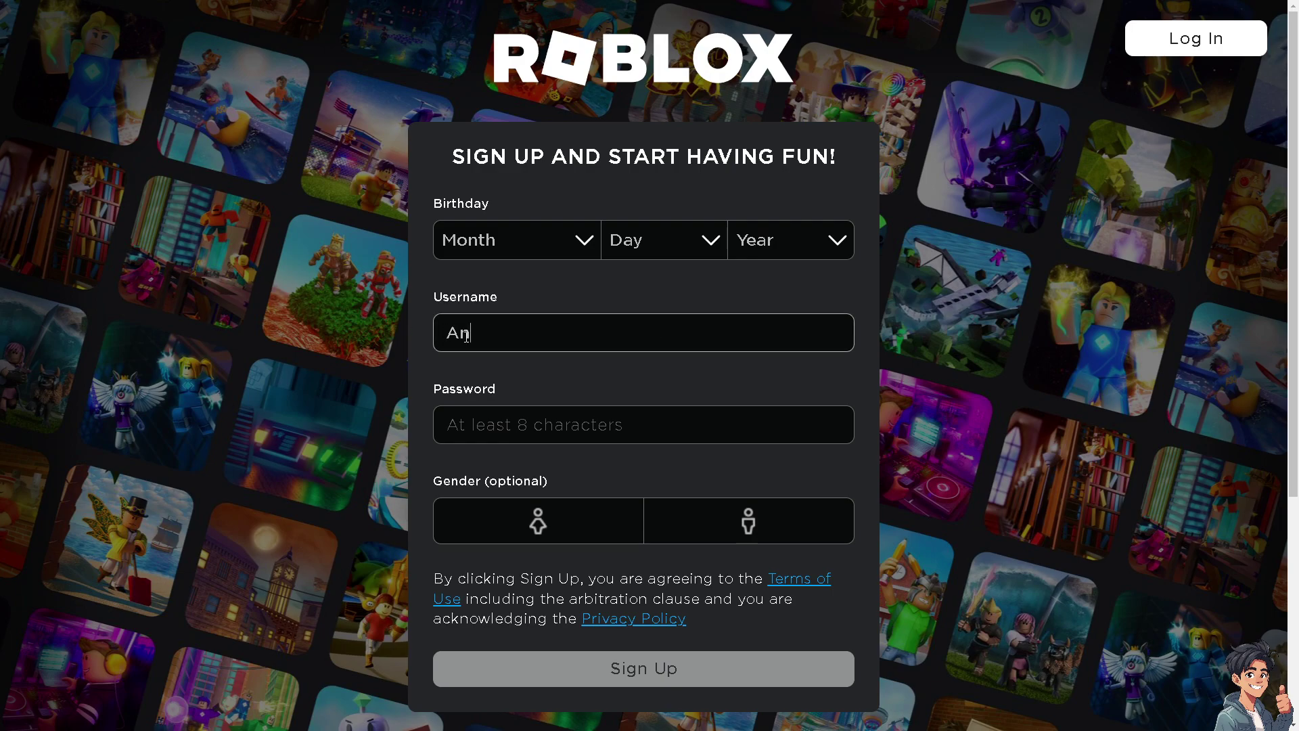
pyautogui.press('BackSpace')
pyautogui.press('BackSpace')
pyautogui.write('yGuide')
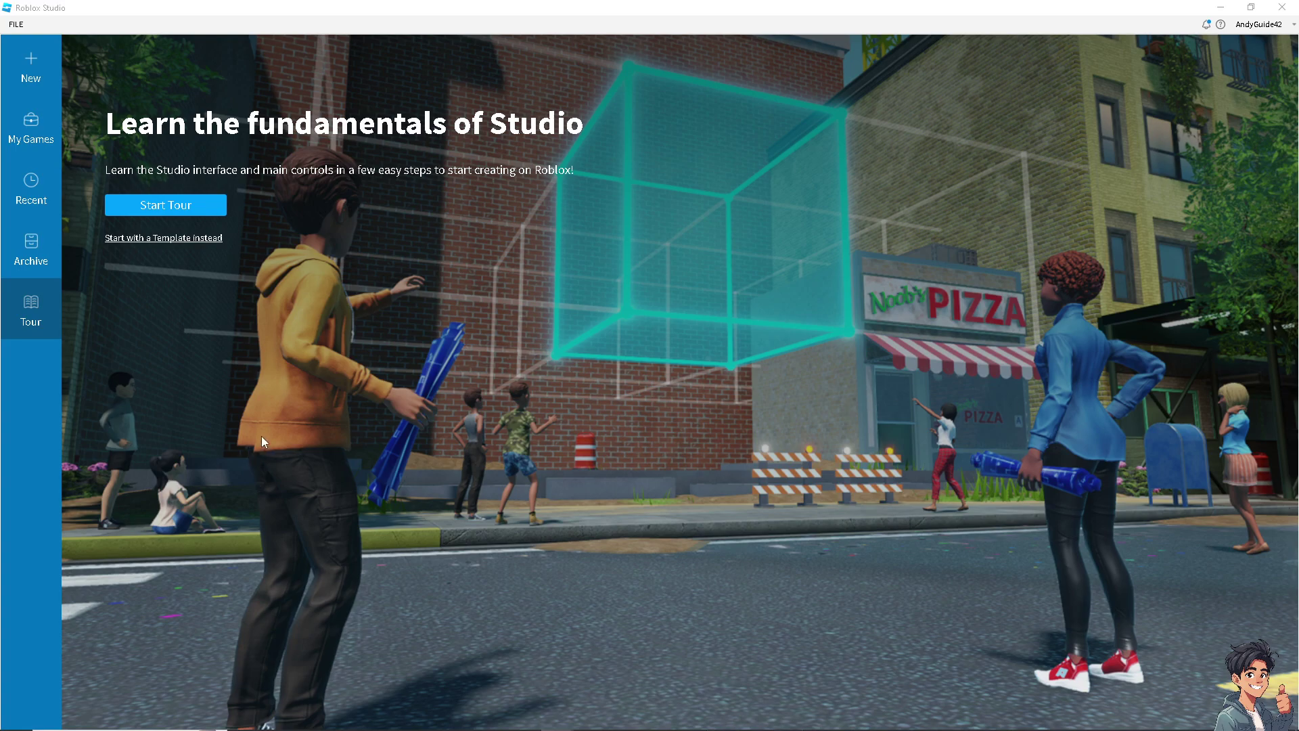
# Switch to Roblox Studio, open the account's own public place from the saved games, and examine its full terrain.
pyautogui.click(34, 125)
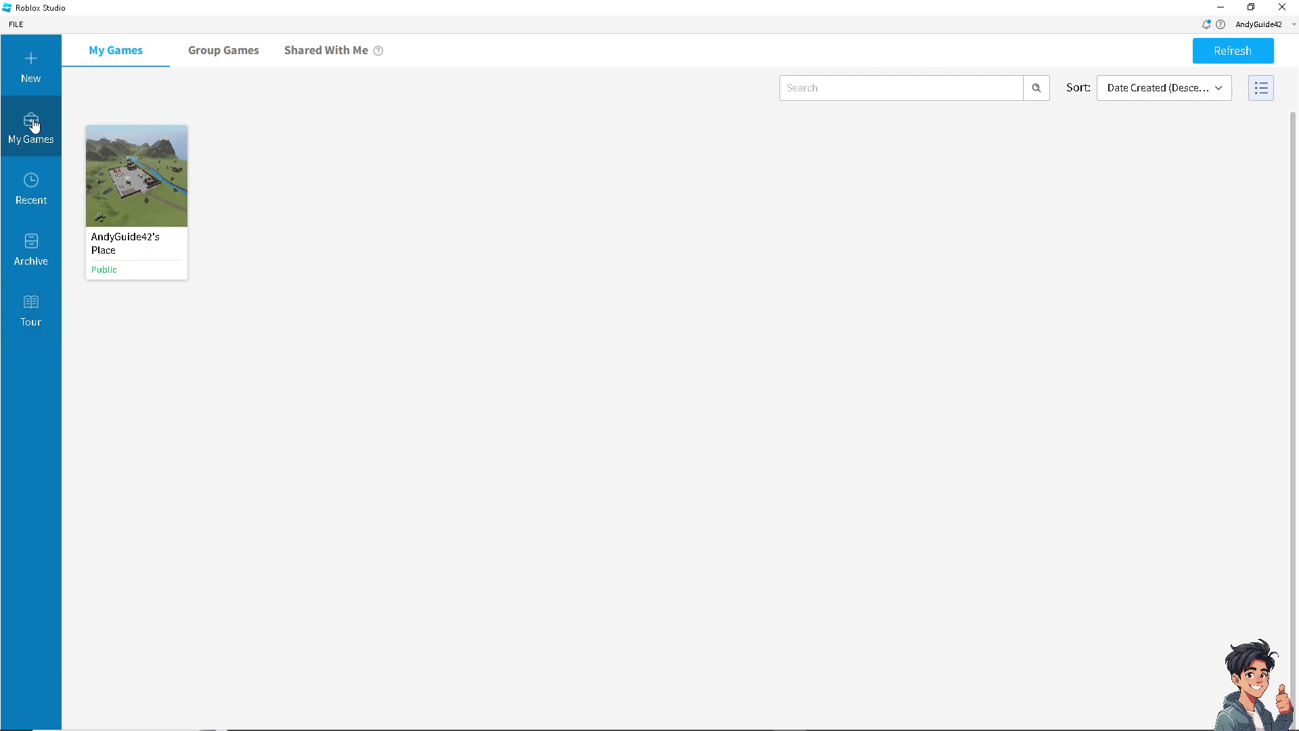
pyautogui.click(131, 197)
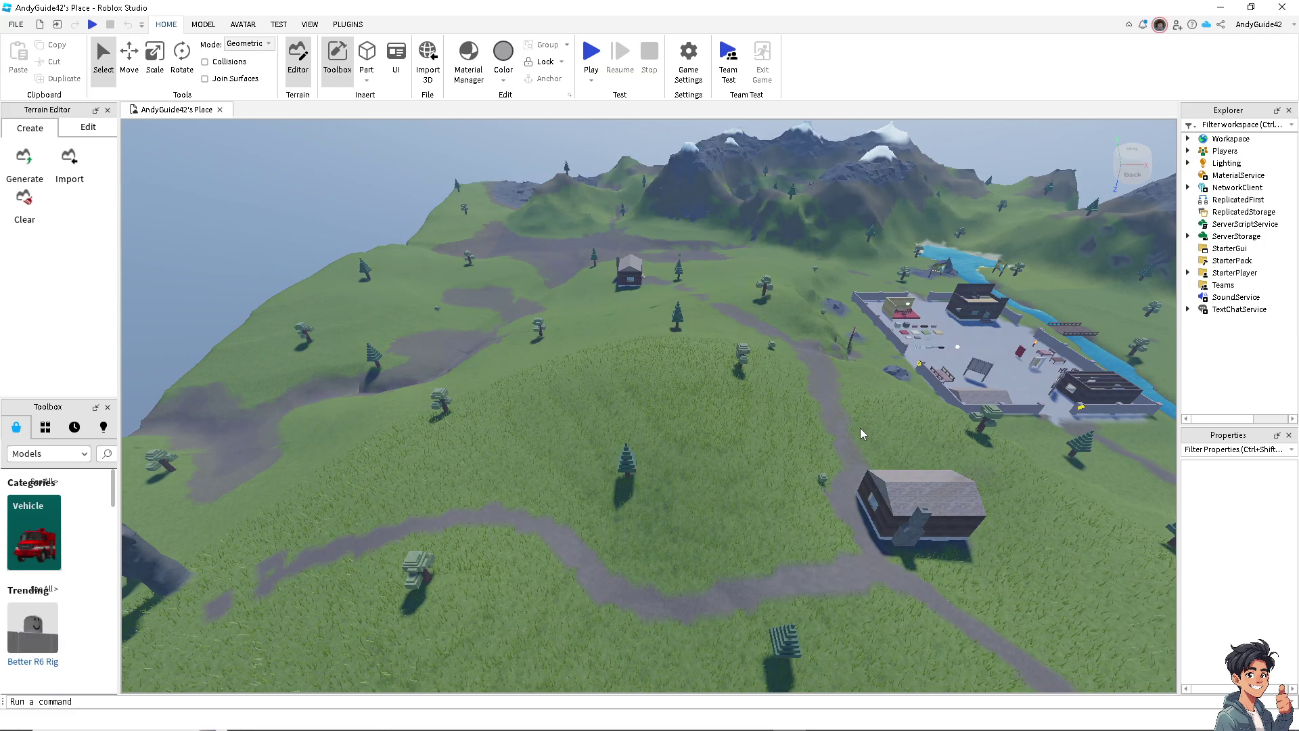
pyautogui.scroll(-3, 862, 433)
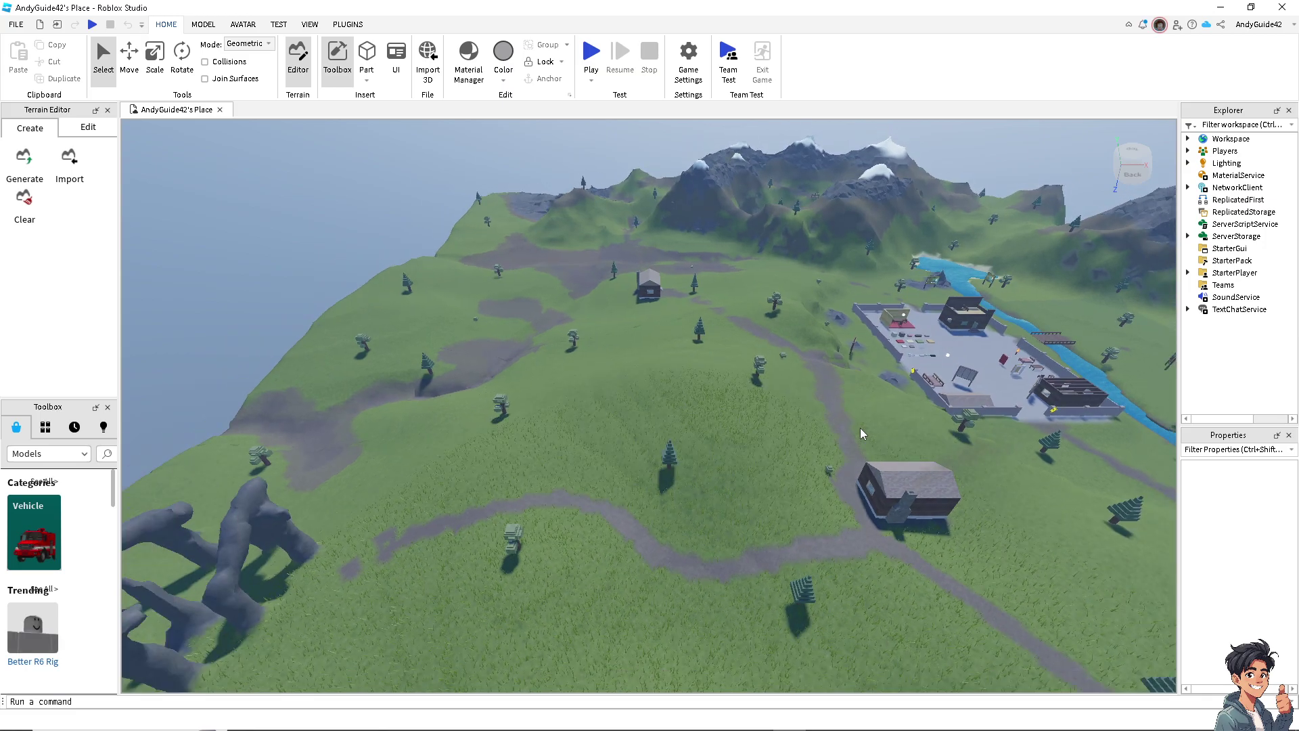
pyautogui.scroll(-2, 862, 433)
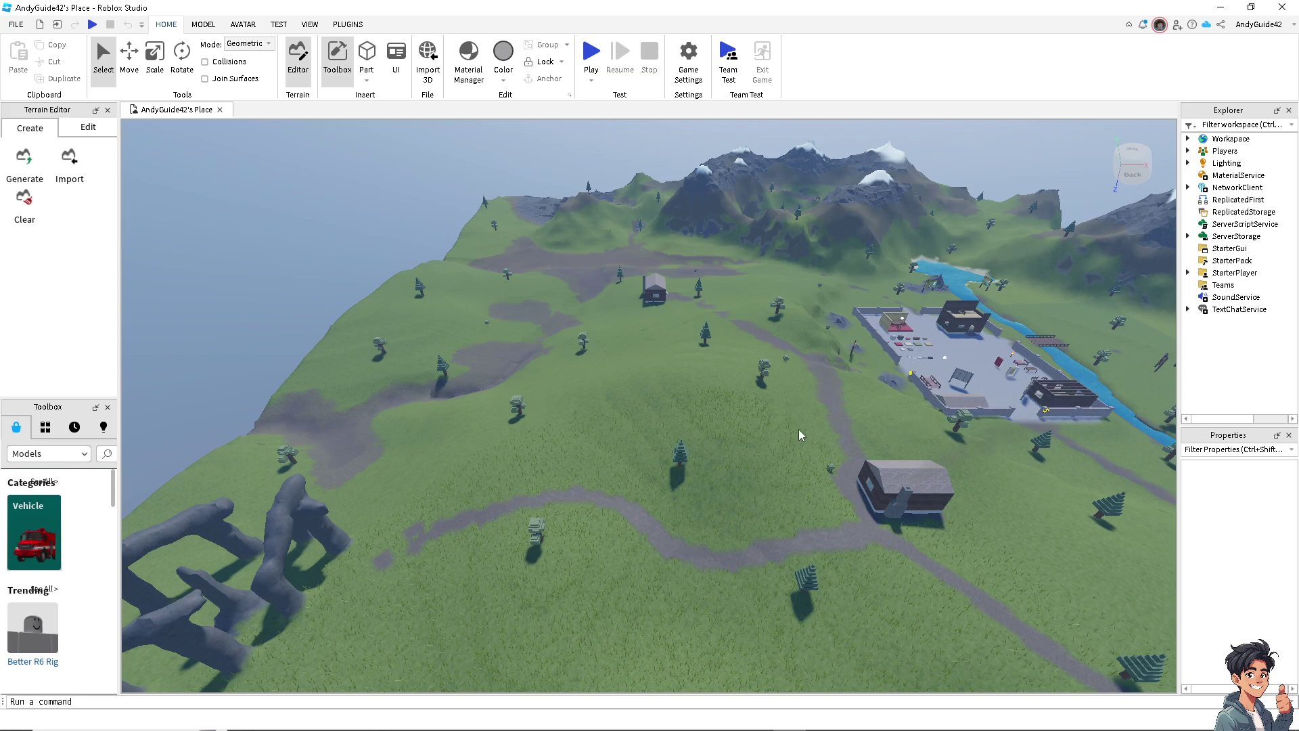
pyautogui.scroll(-3, 666, 376)
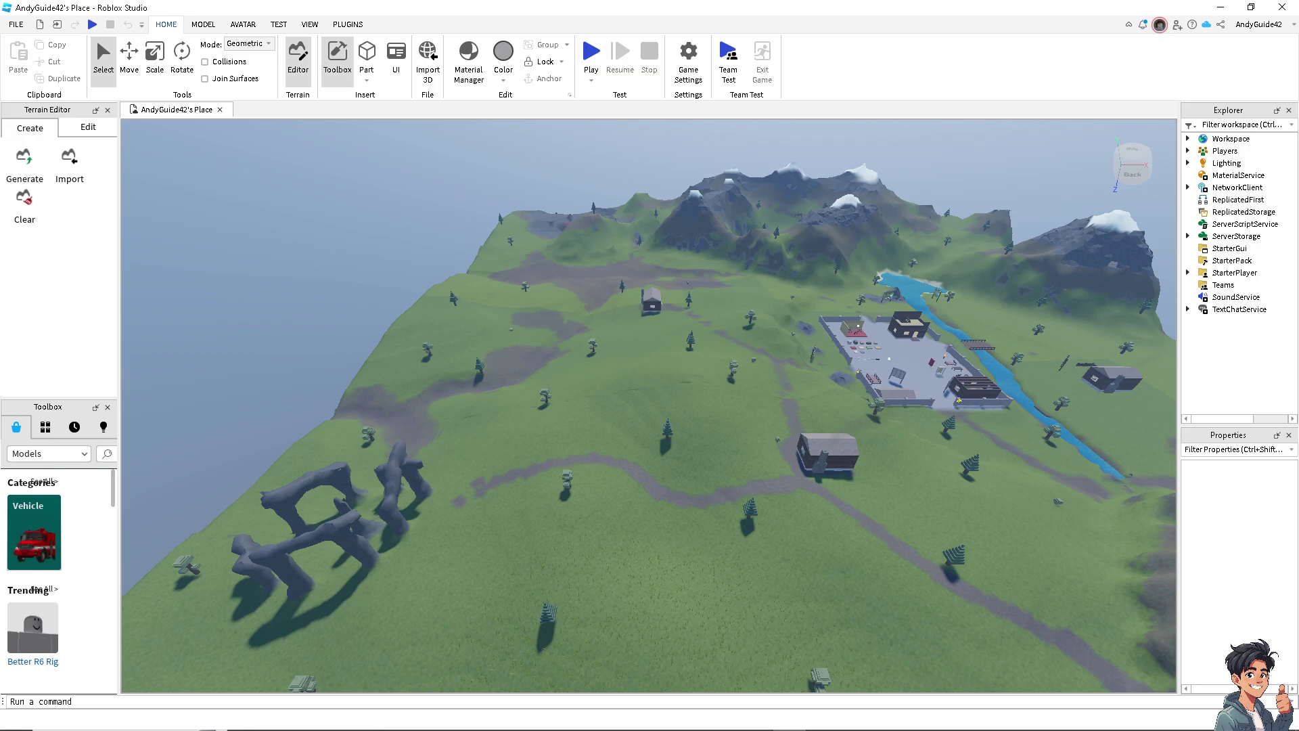
pyautogui.scroll(-3, 581, 371)
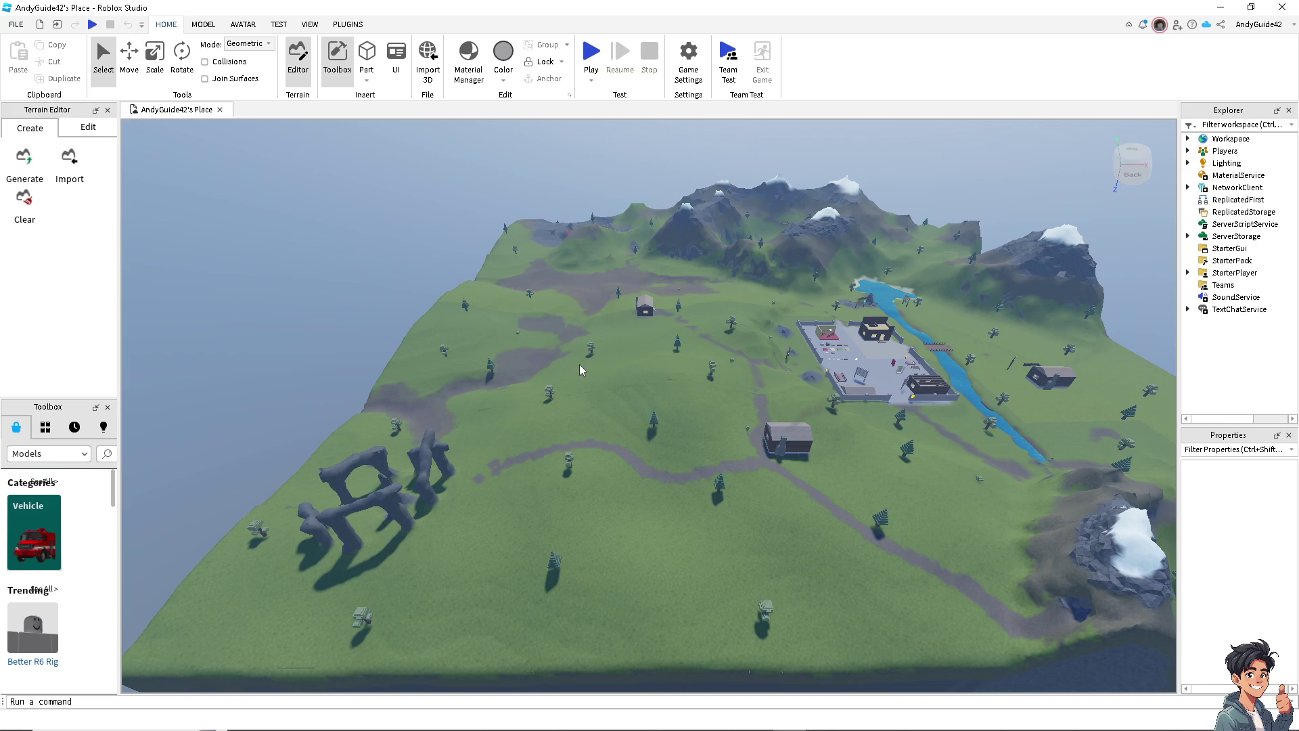
pyautogui.scroll(-1, 580, 370)
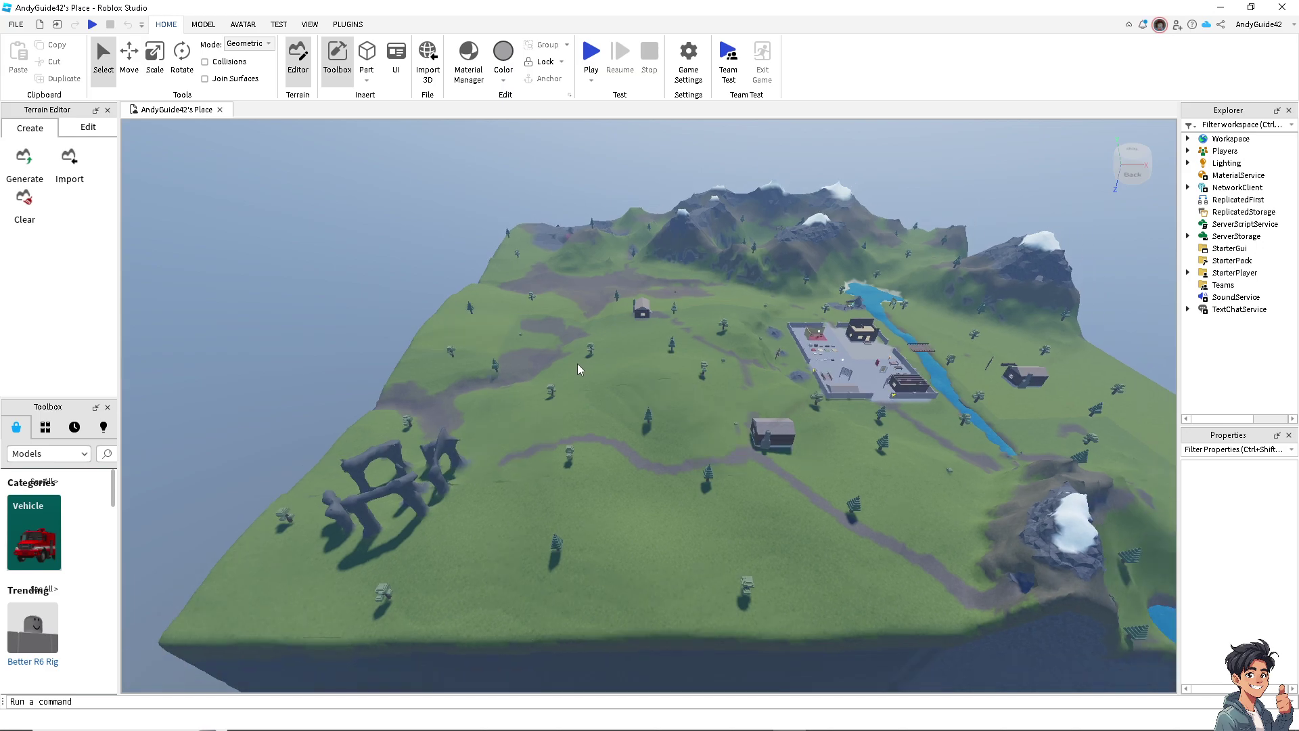
pyautogui.scroll(-1, 579, 368)
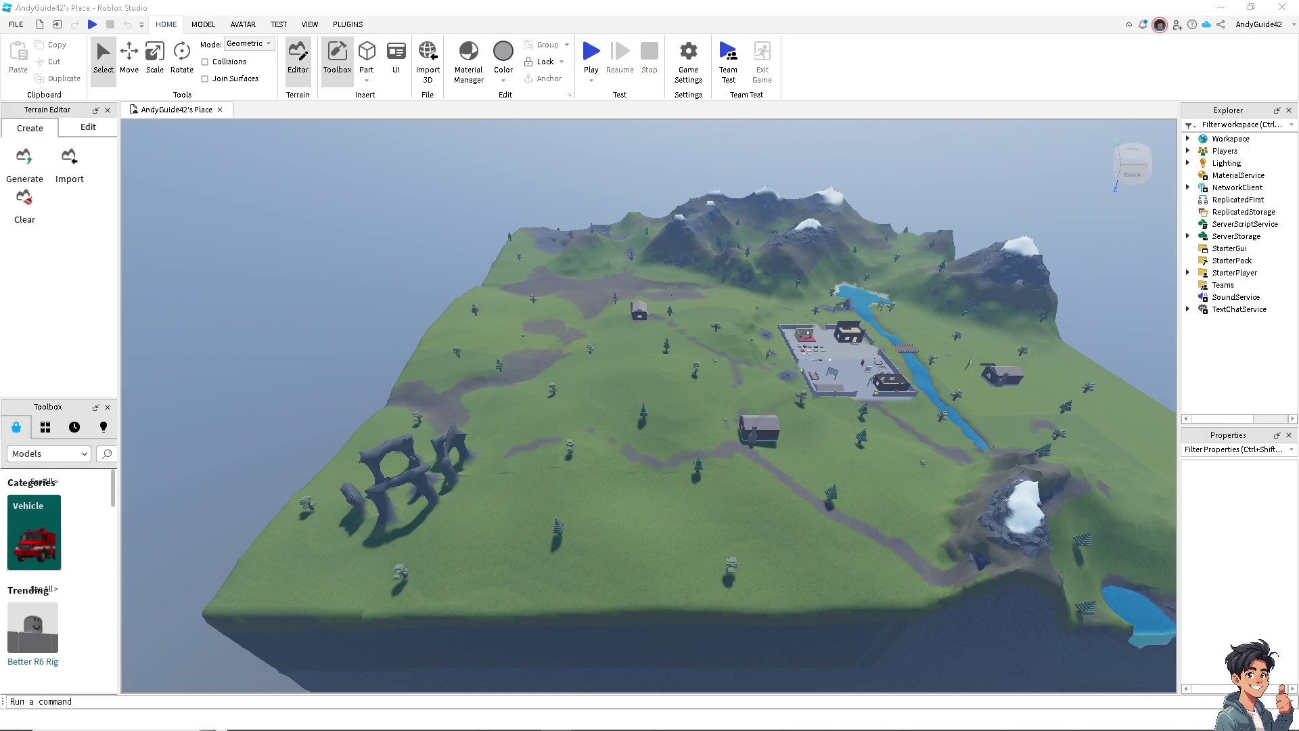
pyautogui.scroll(-3, 835, 406)
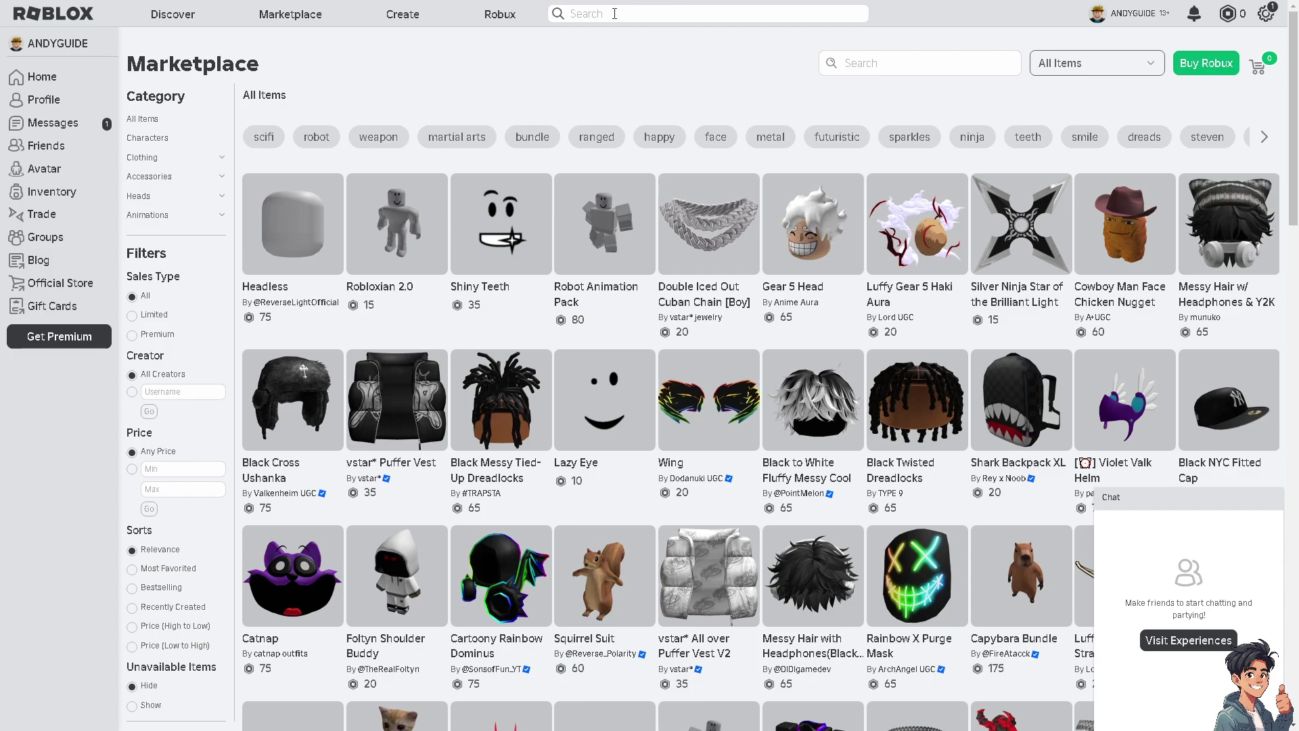
# Switch to the Roblox website in the browser and search the experiences for "uncopylocked".
pyautogui.click(614, 14)
pyautogui.write('un')
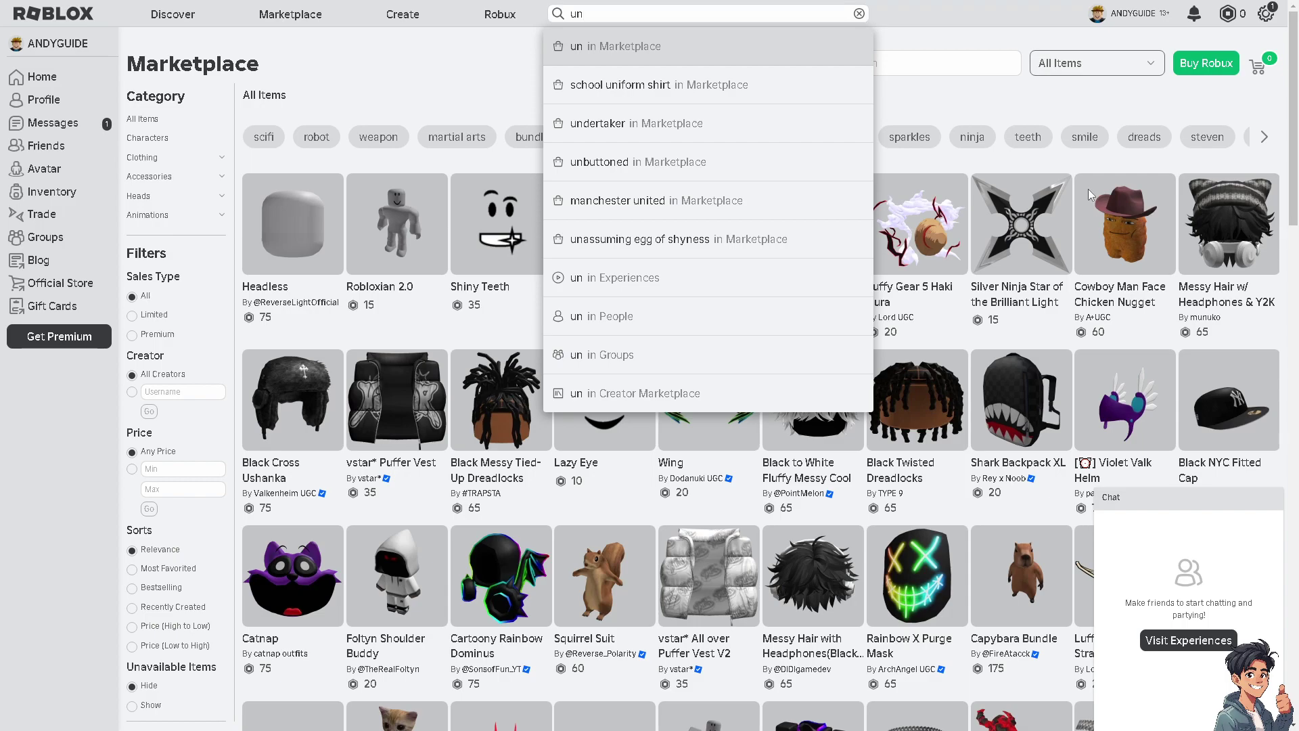
pyautogui.write('copylocked')
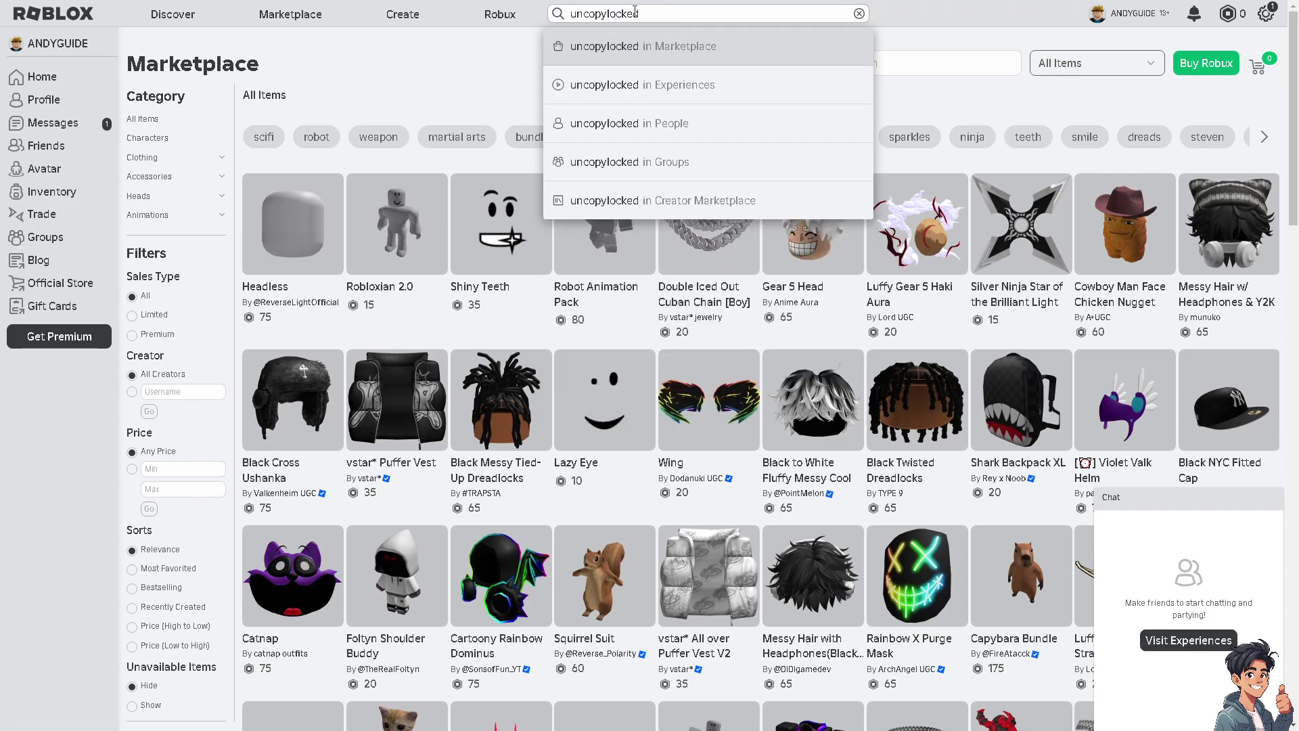
pyautogui.press('Return')
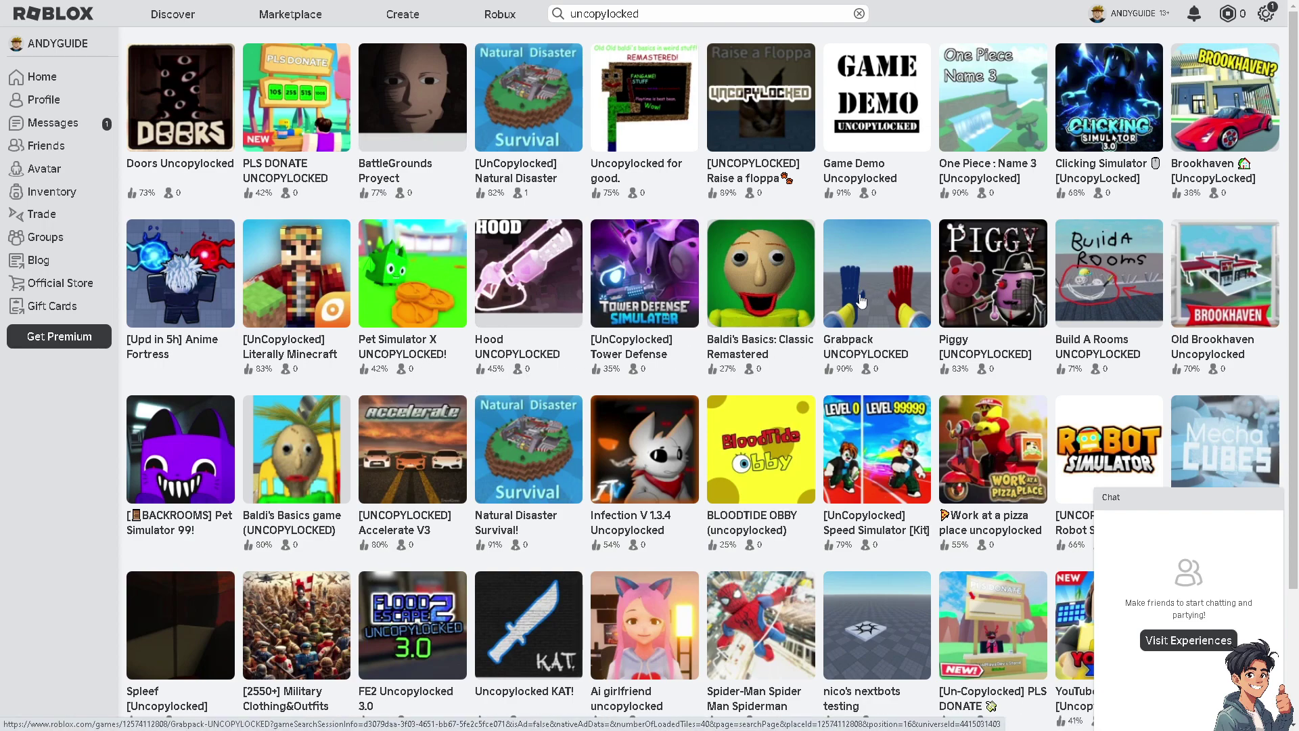
# Open the experience Baldi's Basics: Classic Remastered (Uncopylocked) and review its description and copying permission.
pyautogui.click(759, 288)
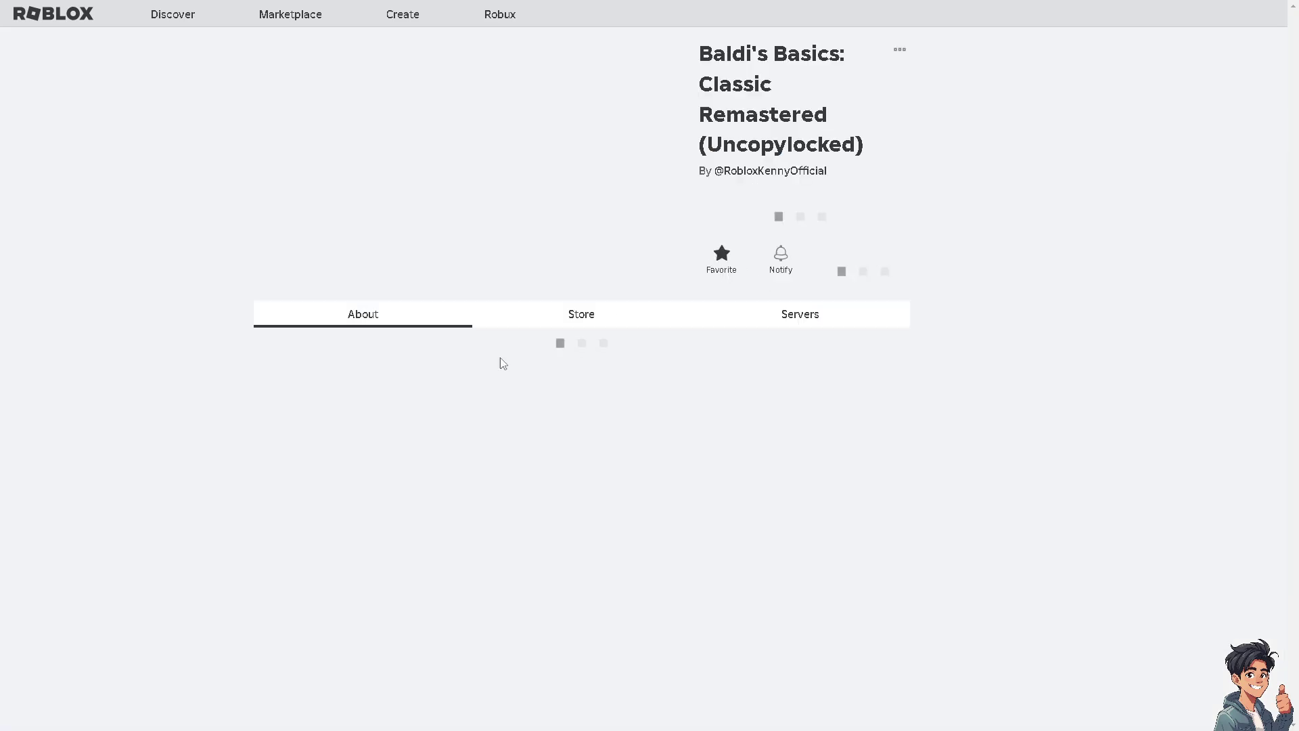
pyautogui.scroll(-5, 230, 406)
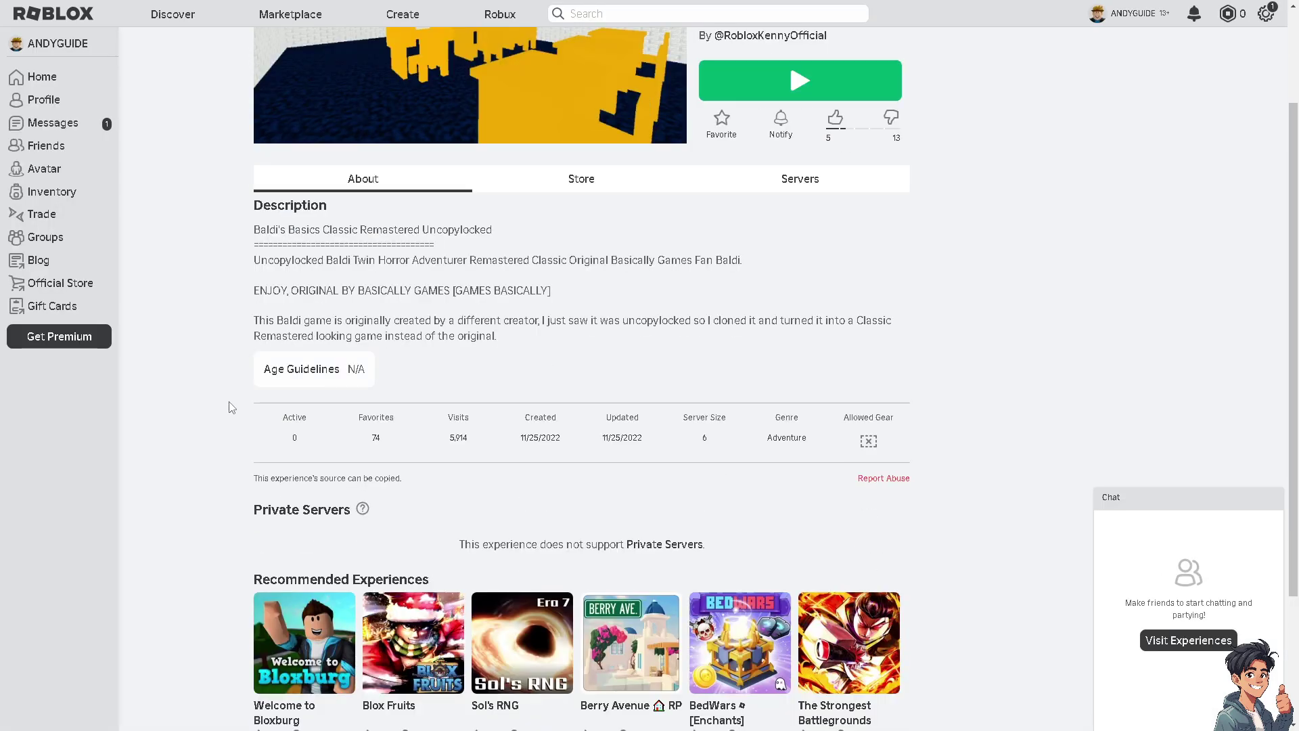
pyautogui.scroll(1, 228, 405)
pyautogui.scroll(-1, 229, 406)
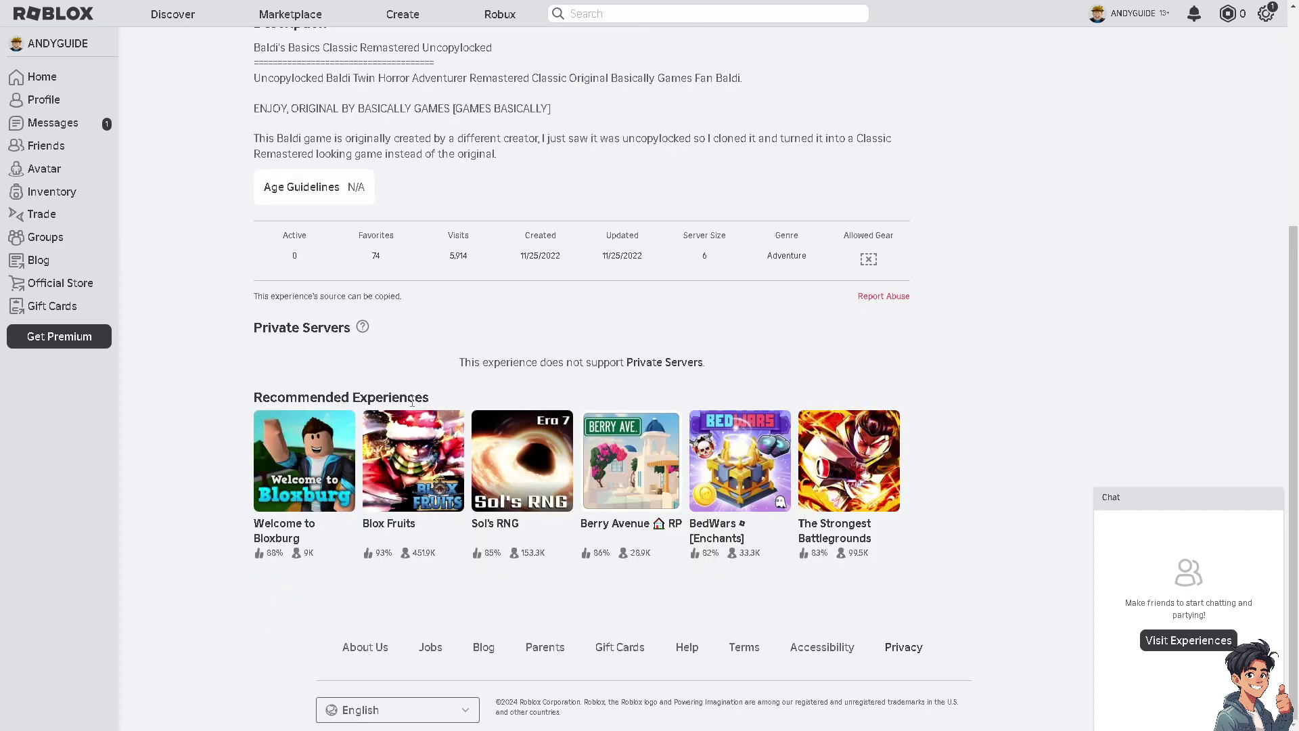
pyautogui.scroll(5, 636, 403)
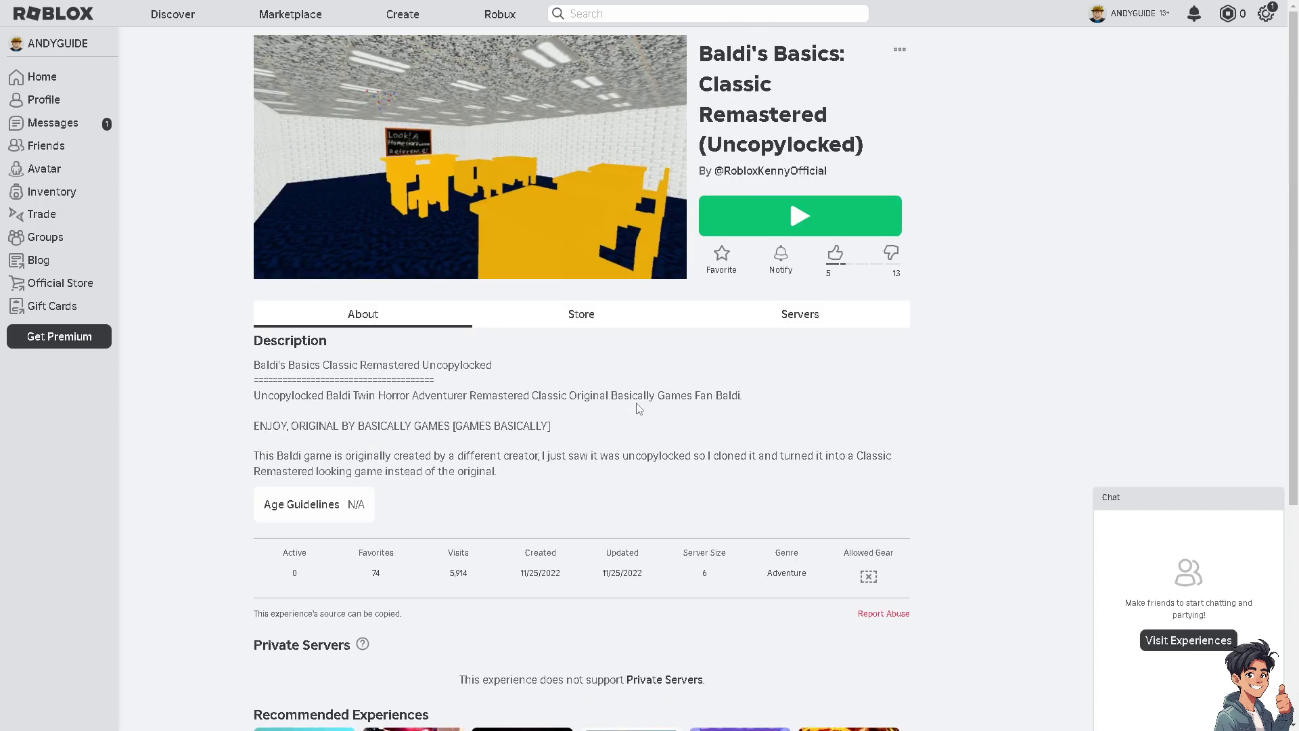
# Open the Baldi's Basics experience for editing in Roblox Studio, allowing the browser to launch the application.
pyautogui.click(901, 55)
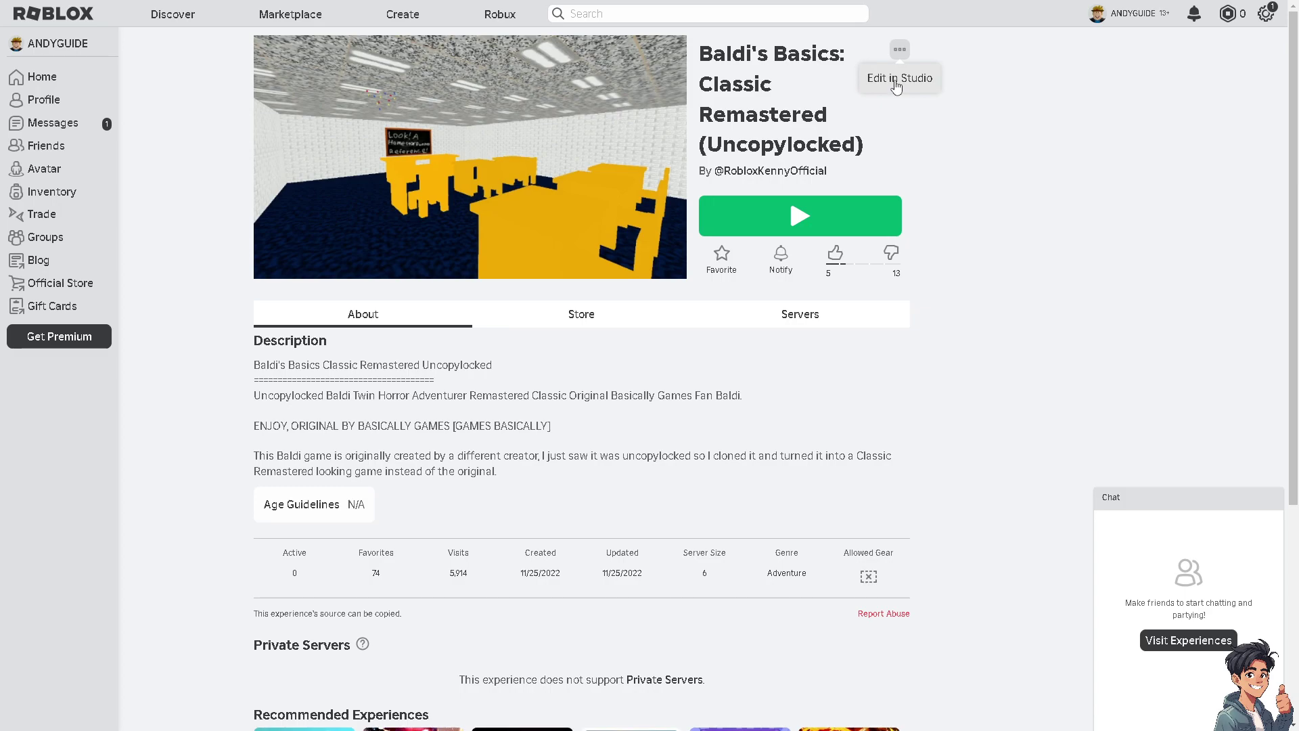
pyautogui.click(899, 79)
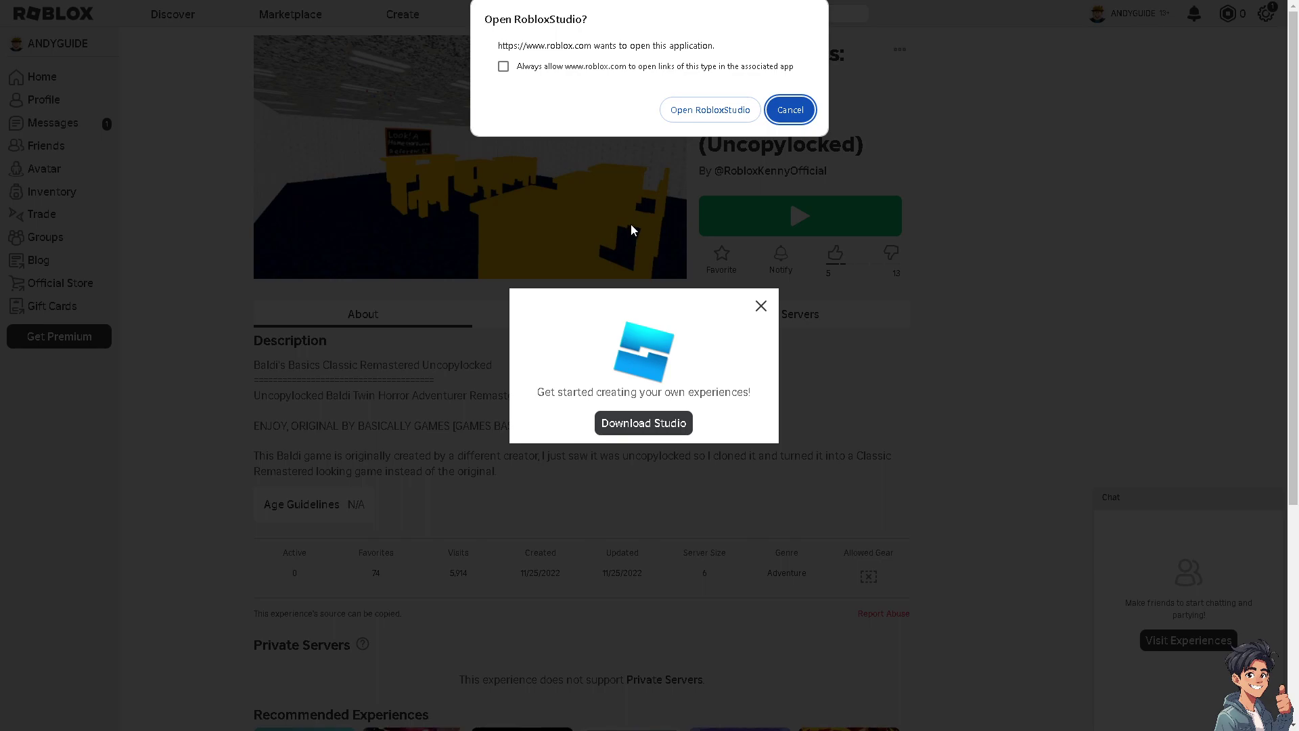
pyautogui.click(704, 111)
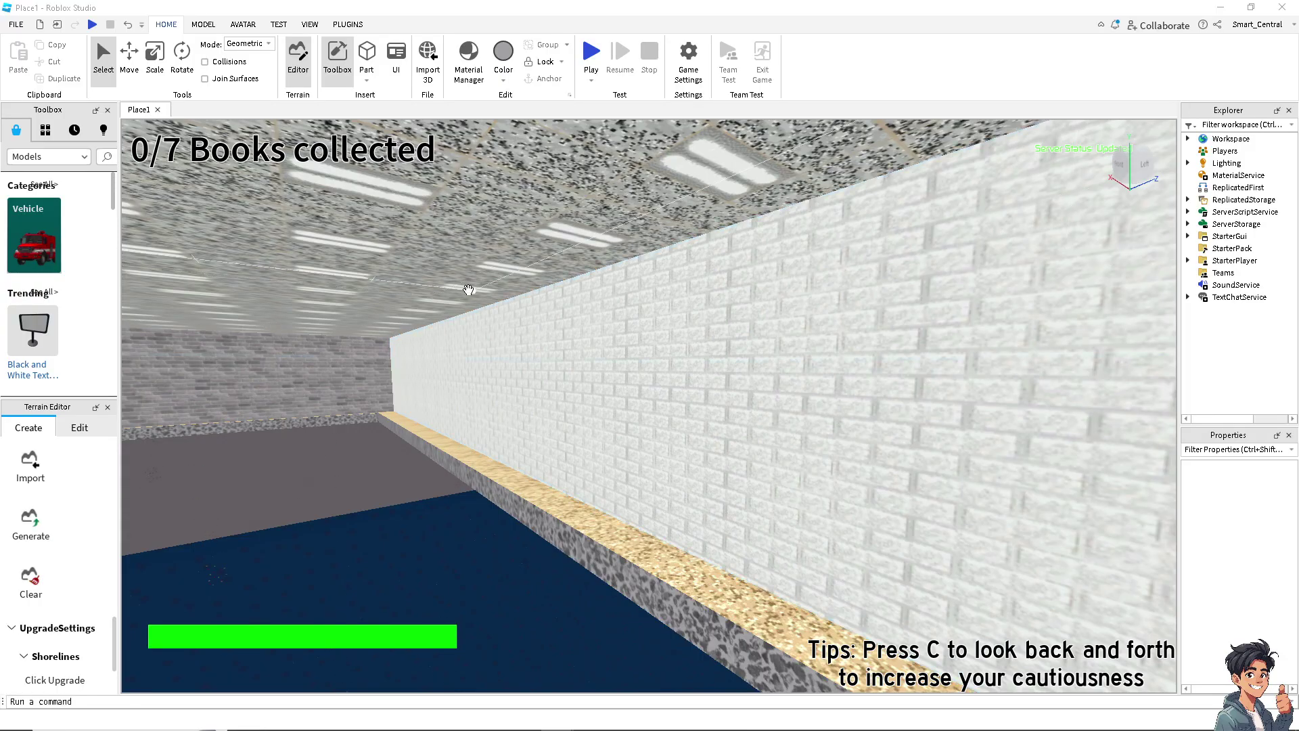
# Examine the copied school map's walls and floors from inside and outside, selecting the lime green teleporter part.
pyautogui.scroll(-3, 469, 289)
pyautogui.scroll(-2, 462, 294)
pyautogui.scroll(1, 632, 286)
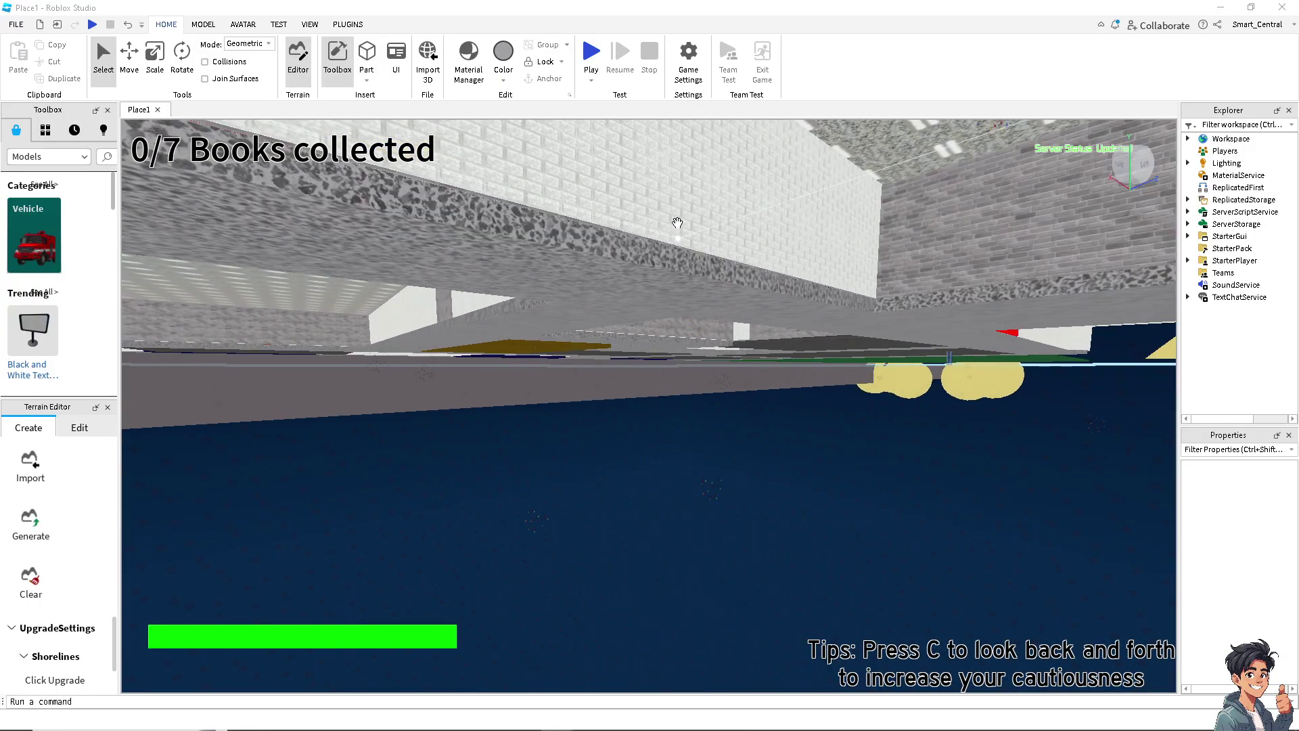
pyautogui.click(679, 395)
pyautogui.scroll(2, 615, 330)
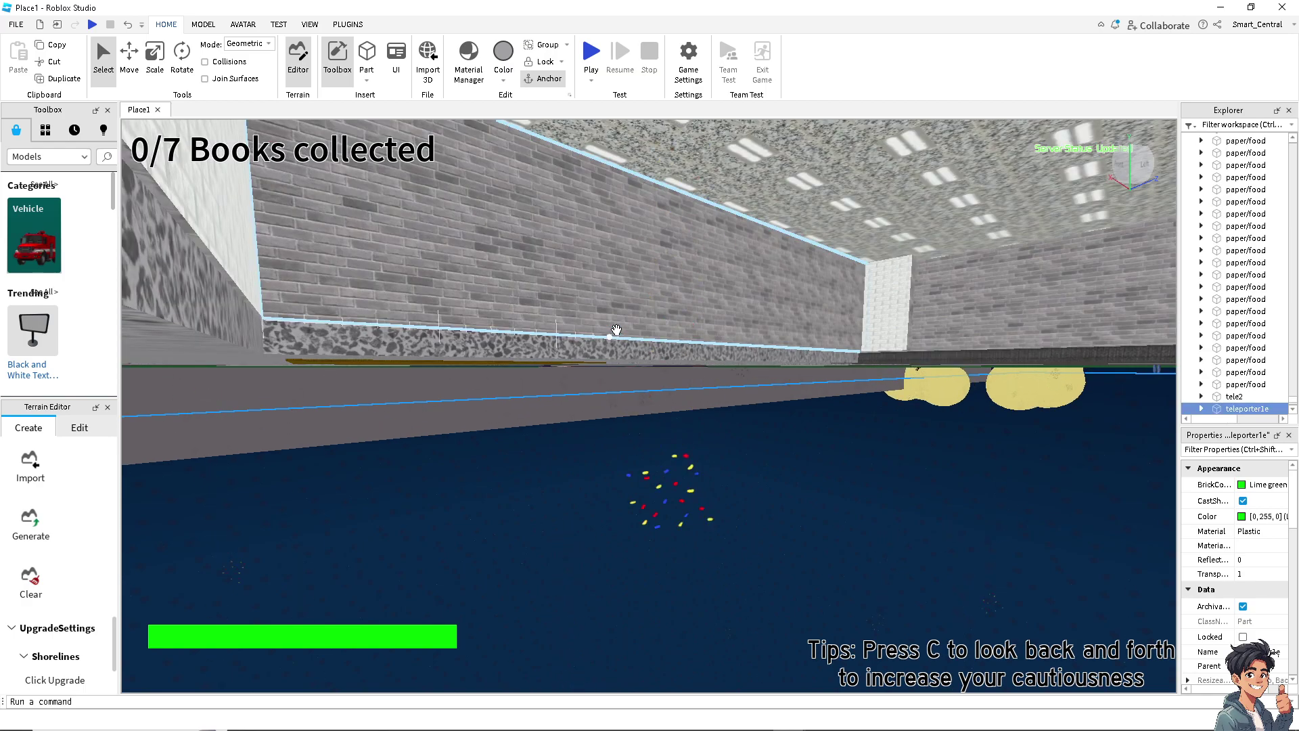
pyautogui.scroll(1, 612, 344)
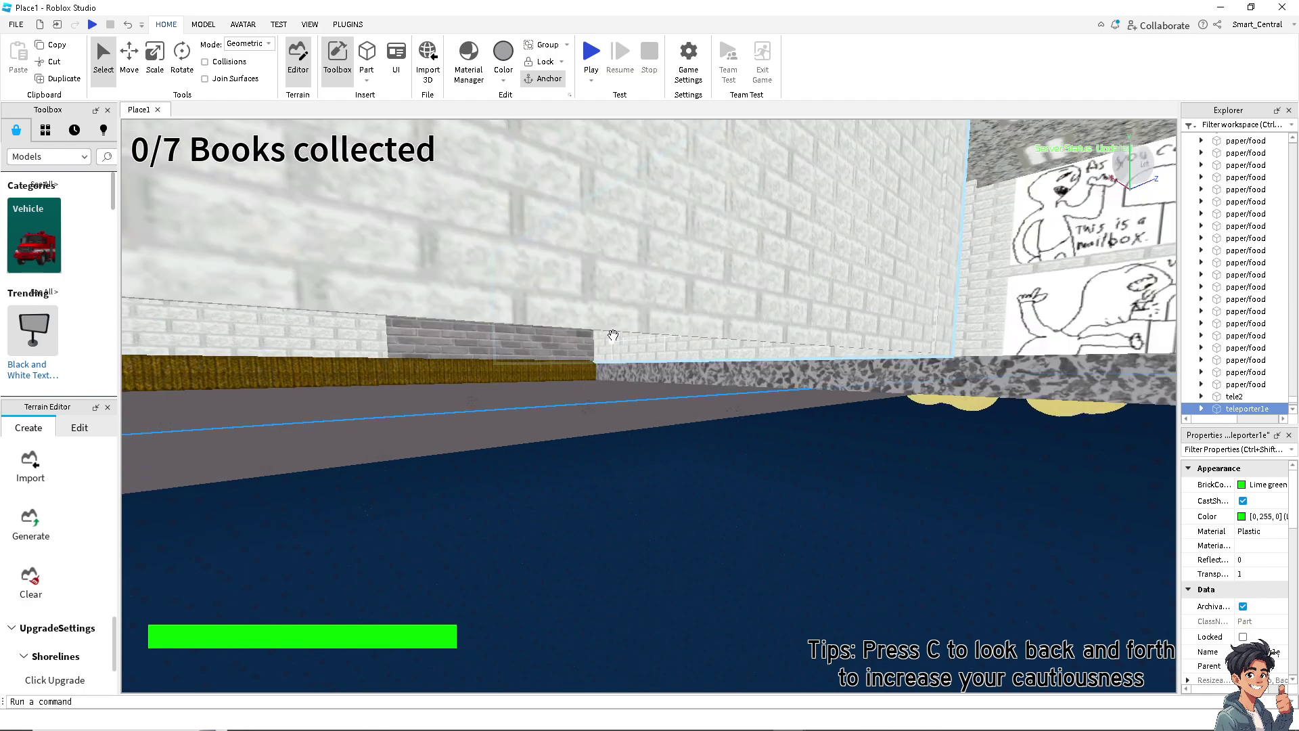
pyautogui.scroll(-3, 613, 335)
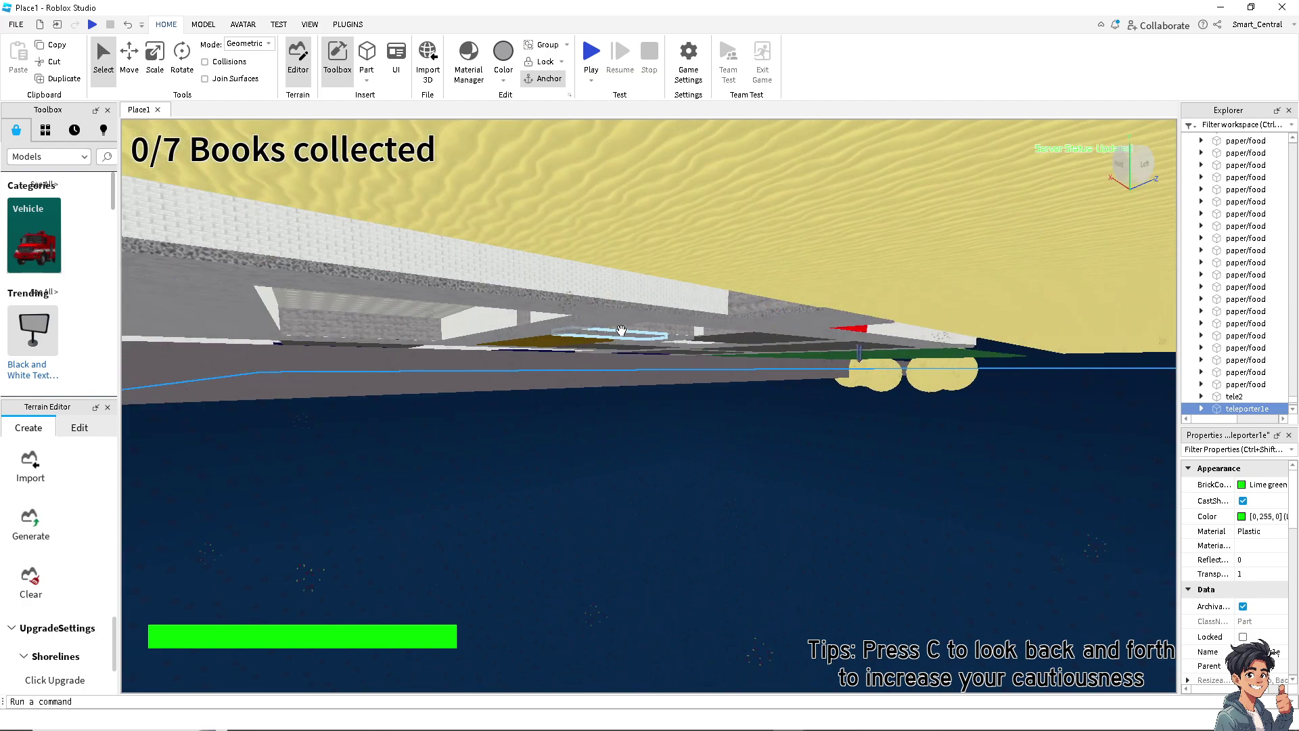
pyautogui.scroll(-1, 621, 331)
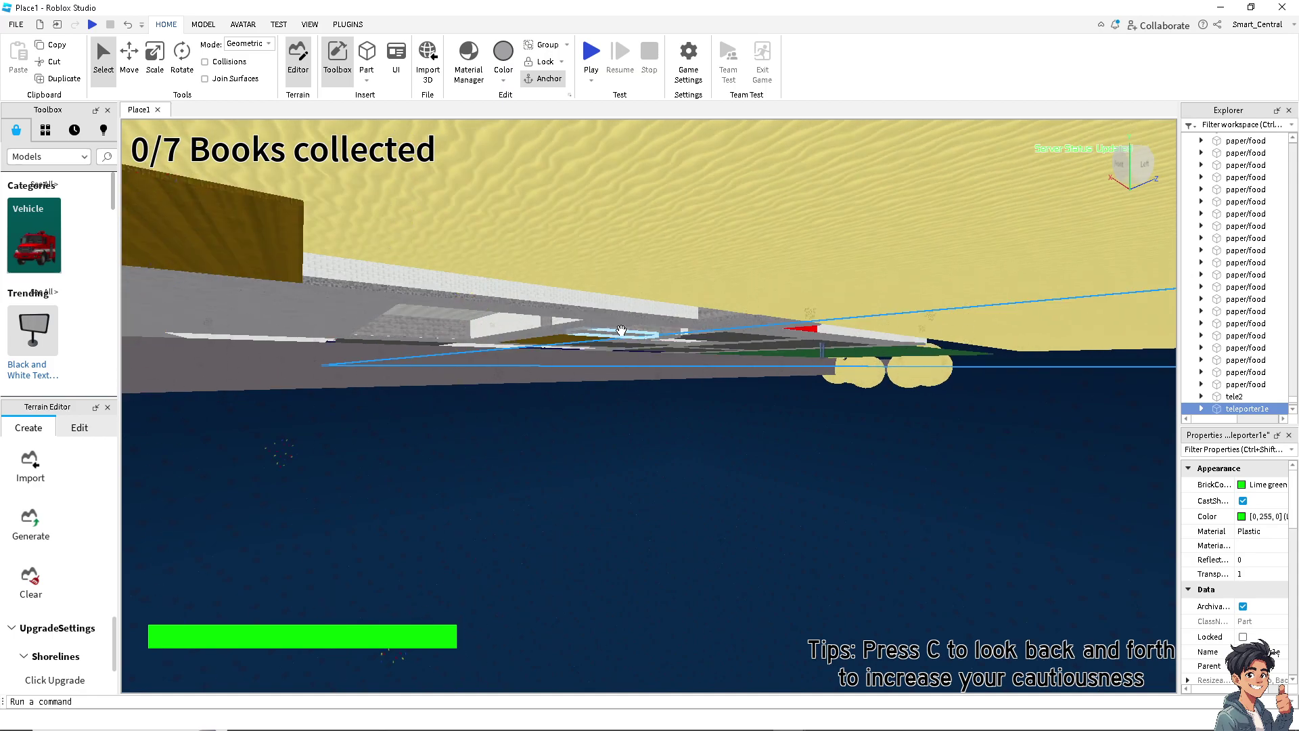
# Select the large yellow sand part above the school map and inspect the surrounding structure.
pyautogui.moveTo(621, 330); pyautogui.dragTo(586, 328, button='right')
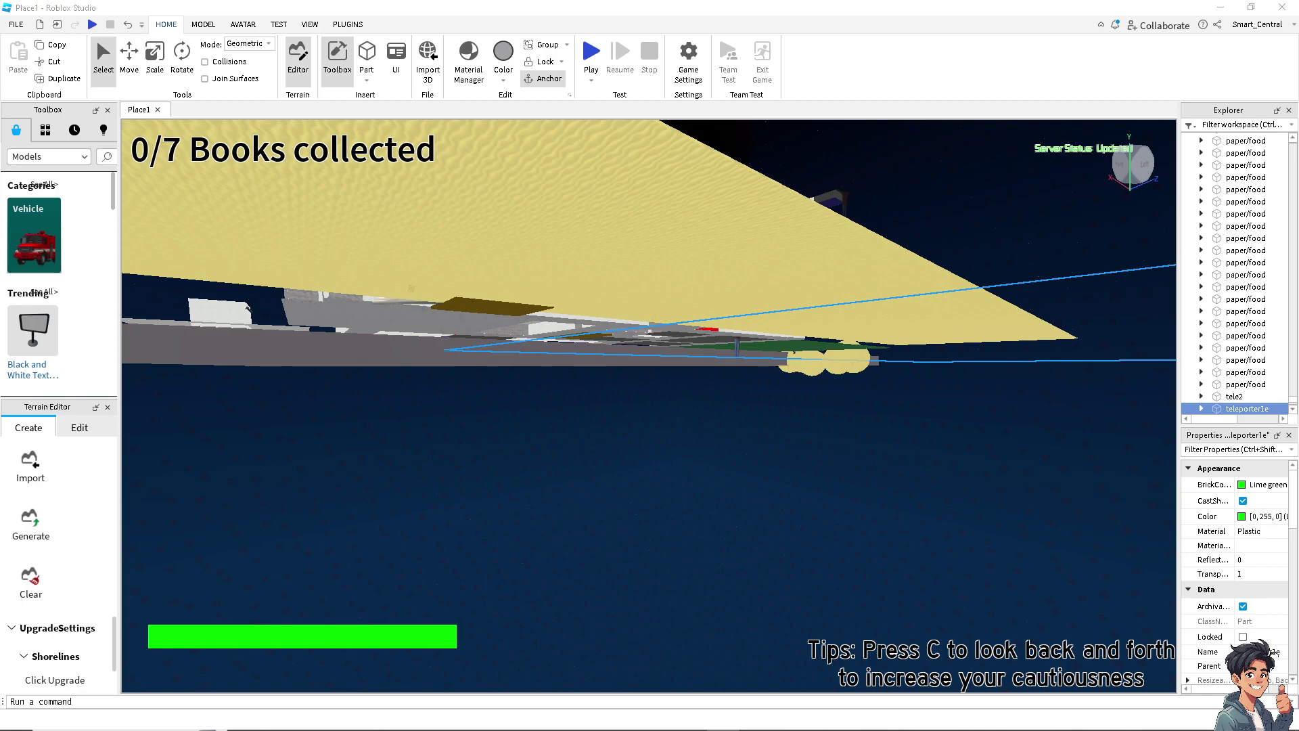
pyautogui.scroll(1, 611, 372)
pyautogui.scroll(-2, 639, 305)
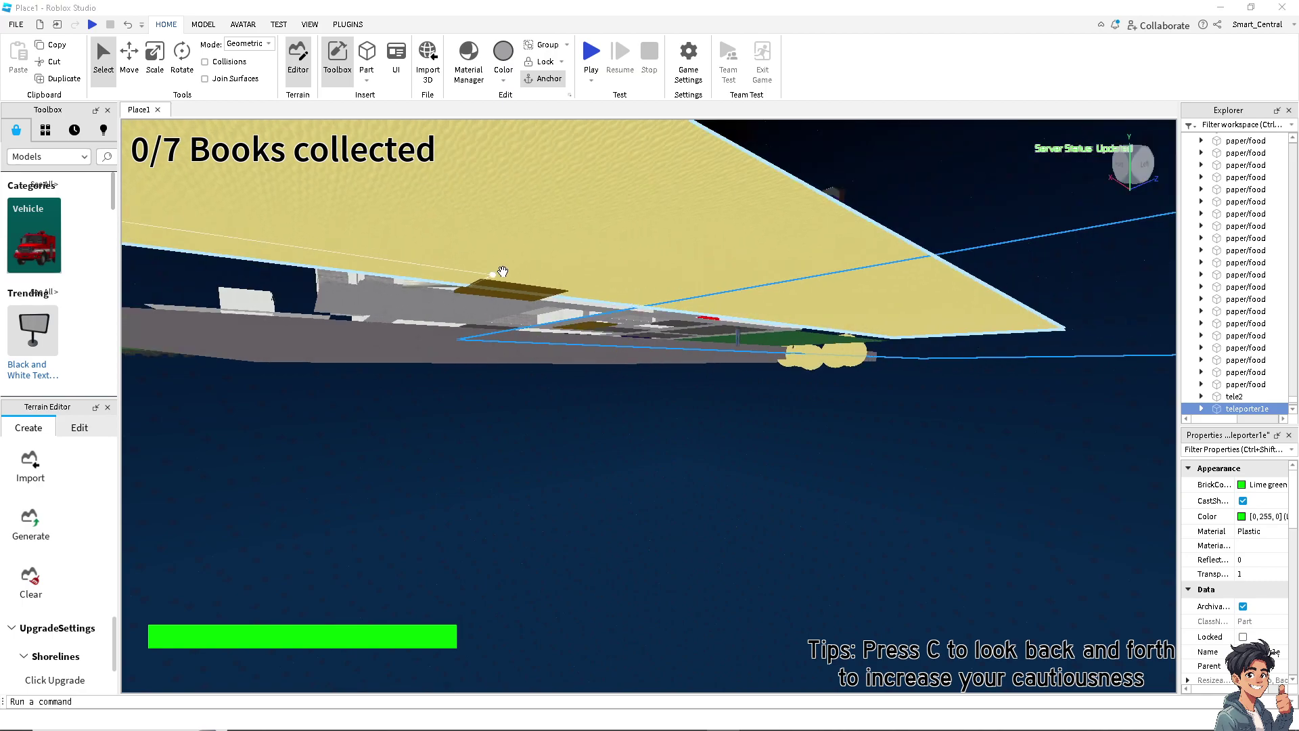
pyautogui.moveTo(534, 220); pyautogui.dragTo(536, 255)
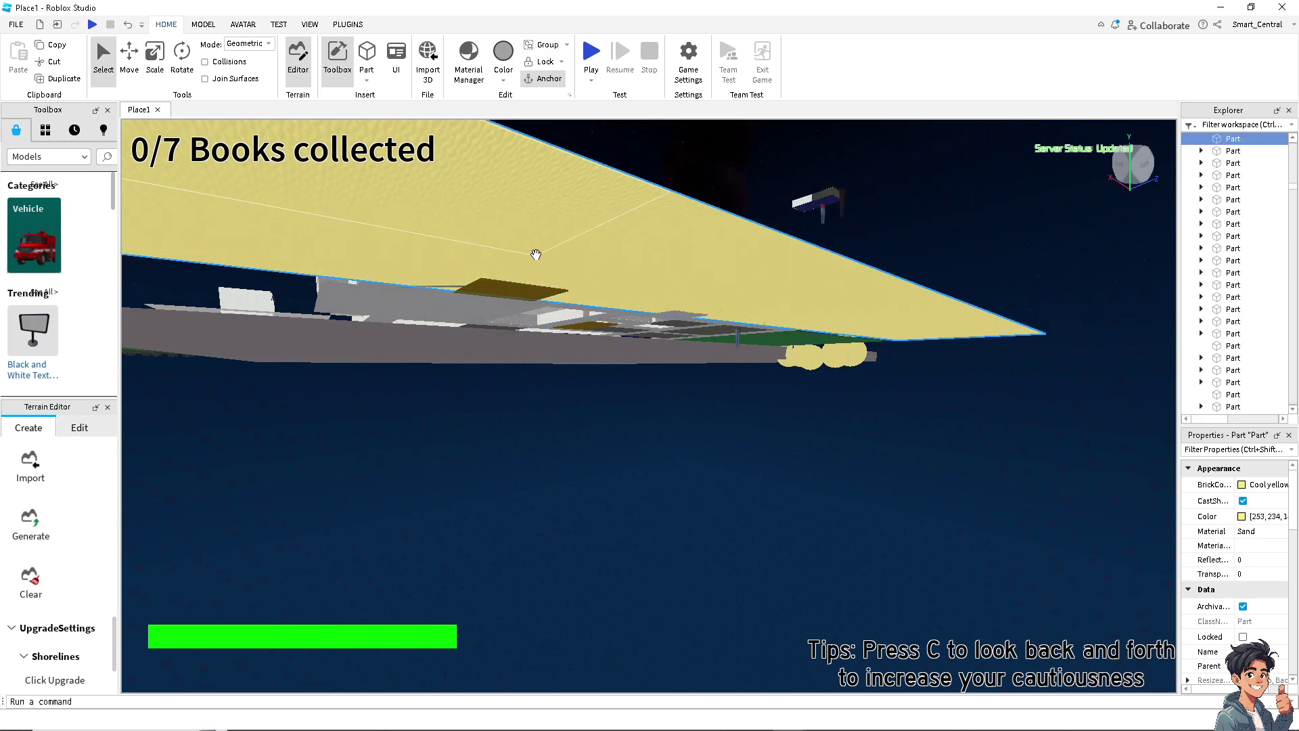
pyautogui.scroll(1, 493, 267)
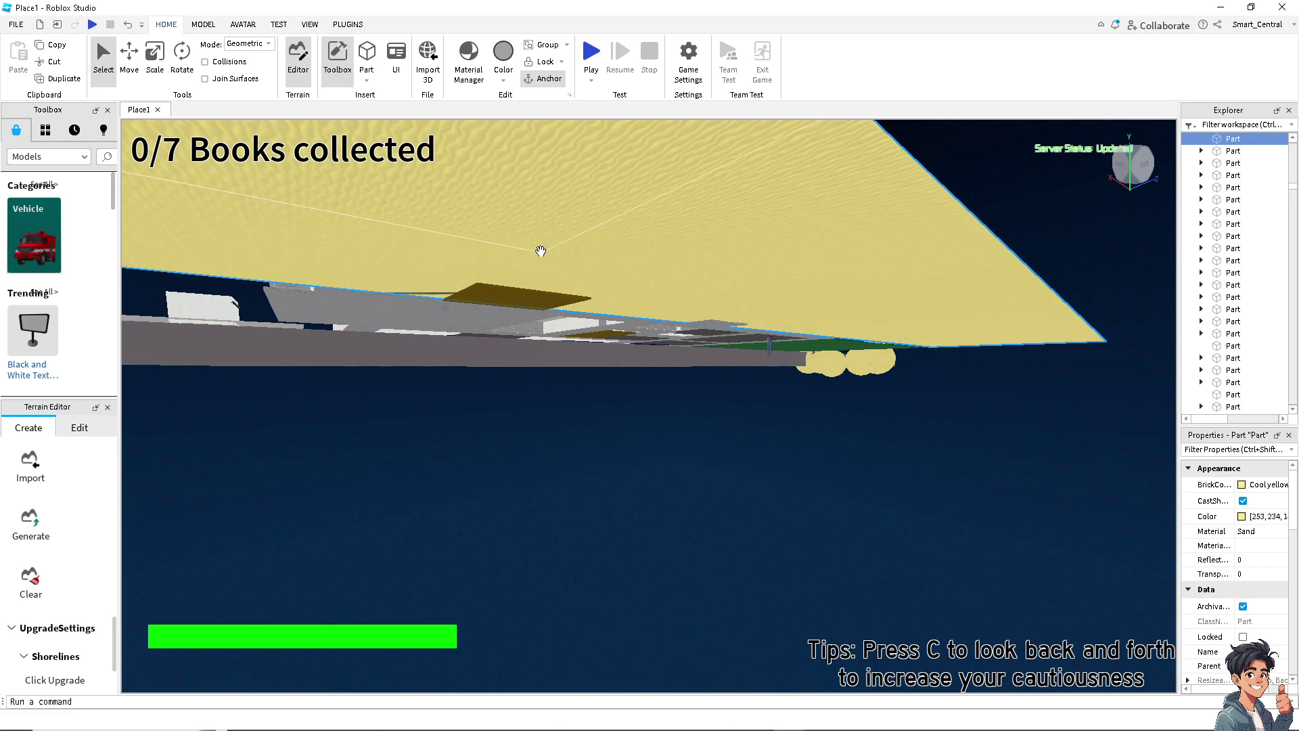
pyautogui.scroll(3, 525, 245)
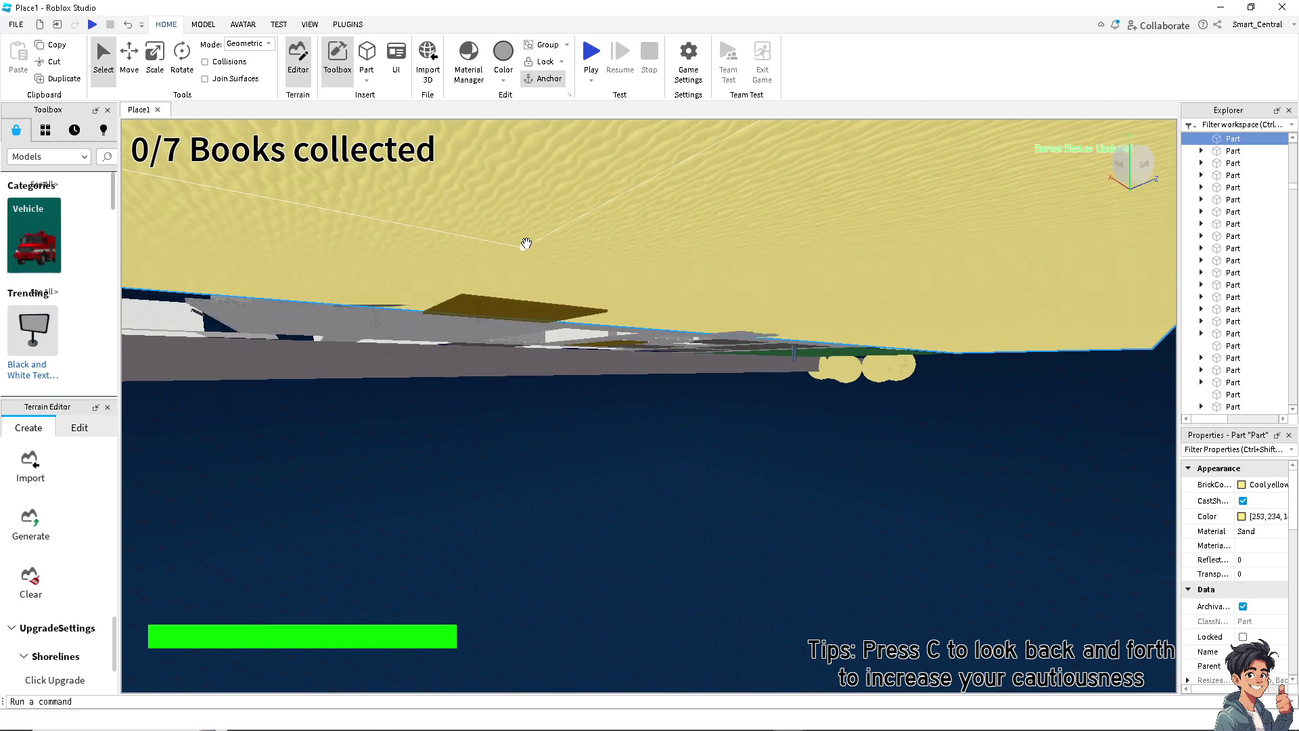